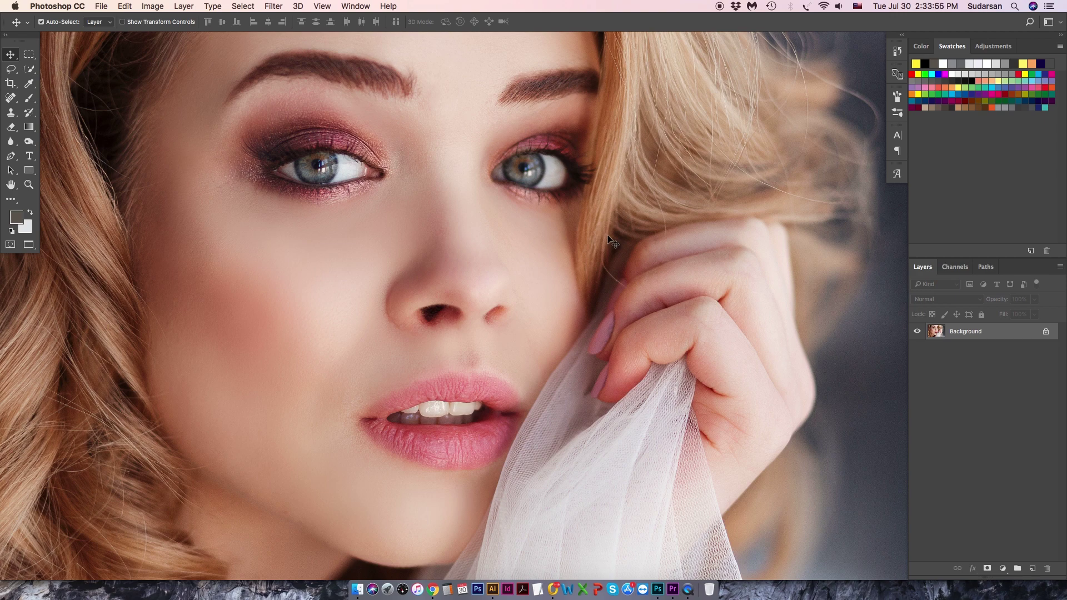
Step: Add a new blank layer above the portrait's Background layer
{"action": "left_click", "coordinate": [1033, 568]}
Step: Rename the new layer 'Skin Texture' and fill it with 50% Gray
{"action": "double_click", "coordinate": [959, 332]}
{"action": "type", "text": "Skin Texture"}
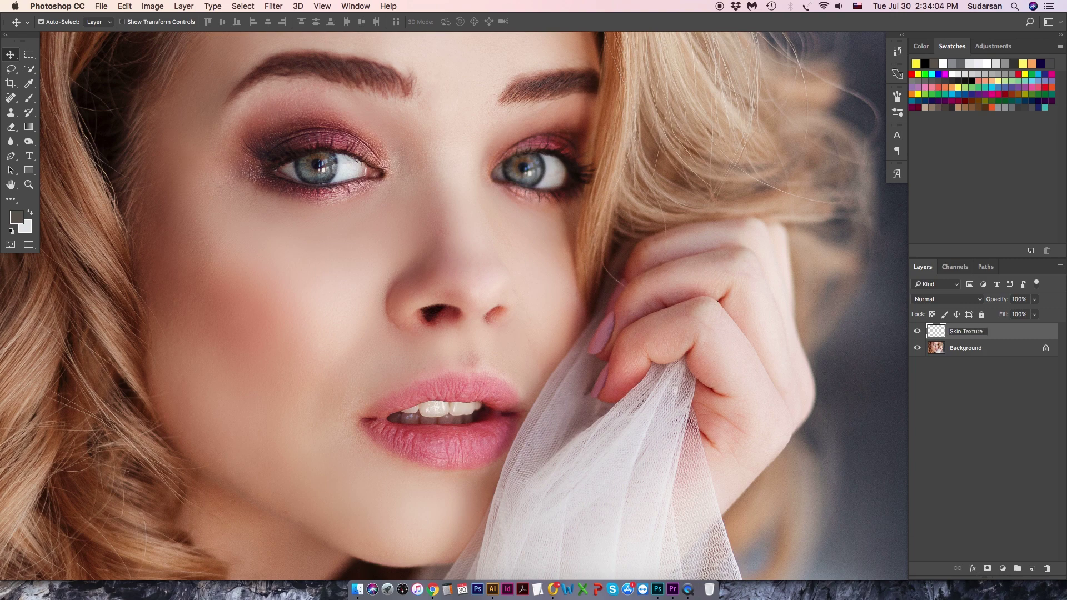
{"action": "key", "text": "Return"}
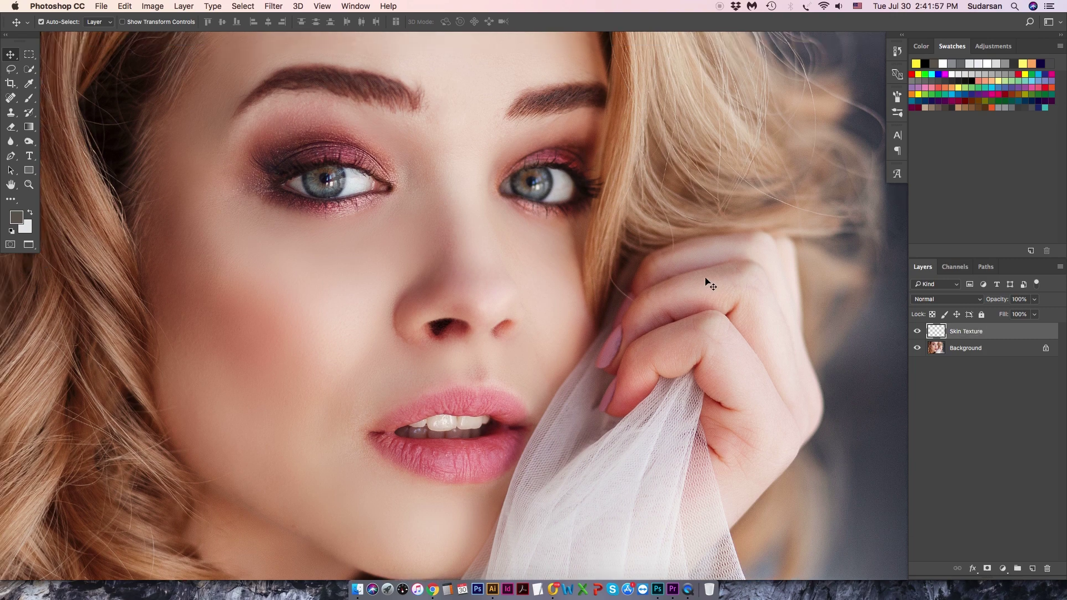
{"action": "left_click", "coordinate": [124, 7]}
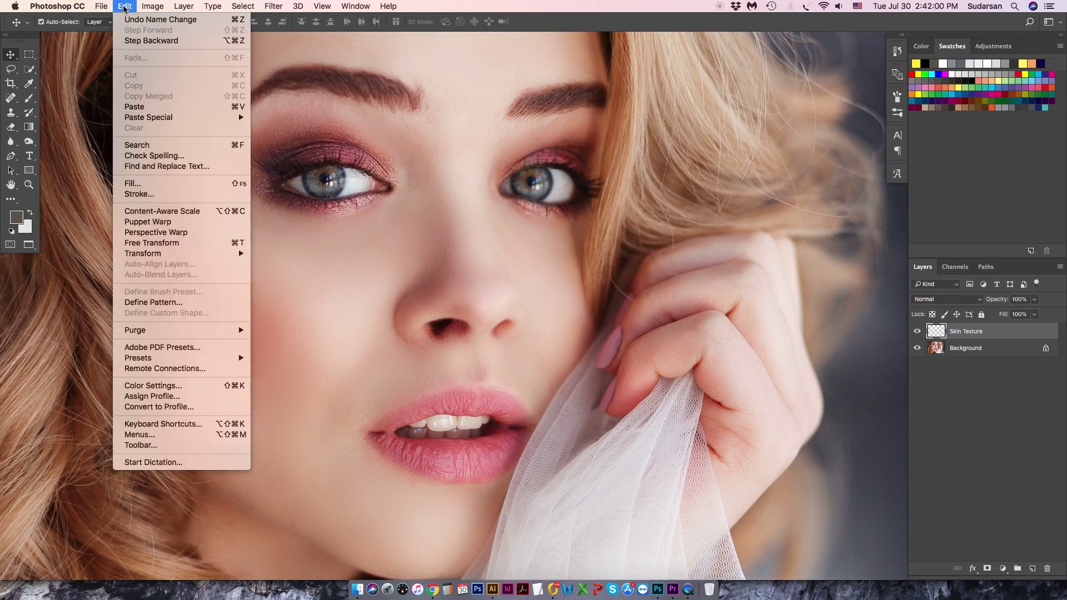
{"action": "left_click", "coordinate": [140, 188]}
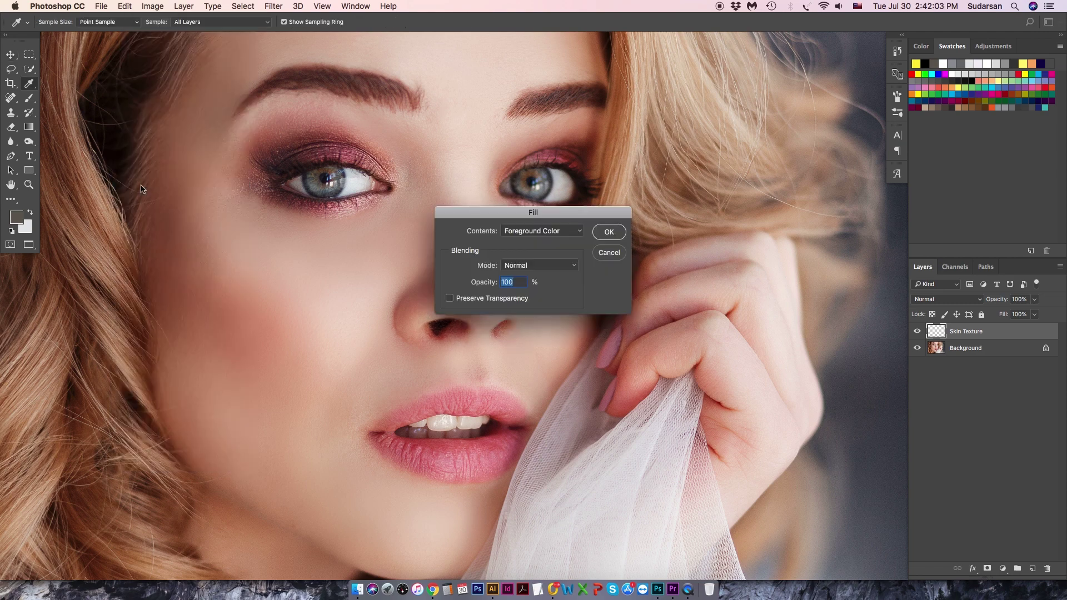
{"action": "left_click", "coordinate": [526, 242]}
{"action": "left_click", "coordinate": [528, 308]}
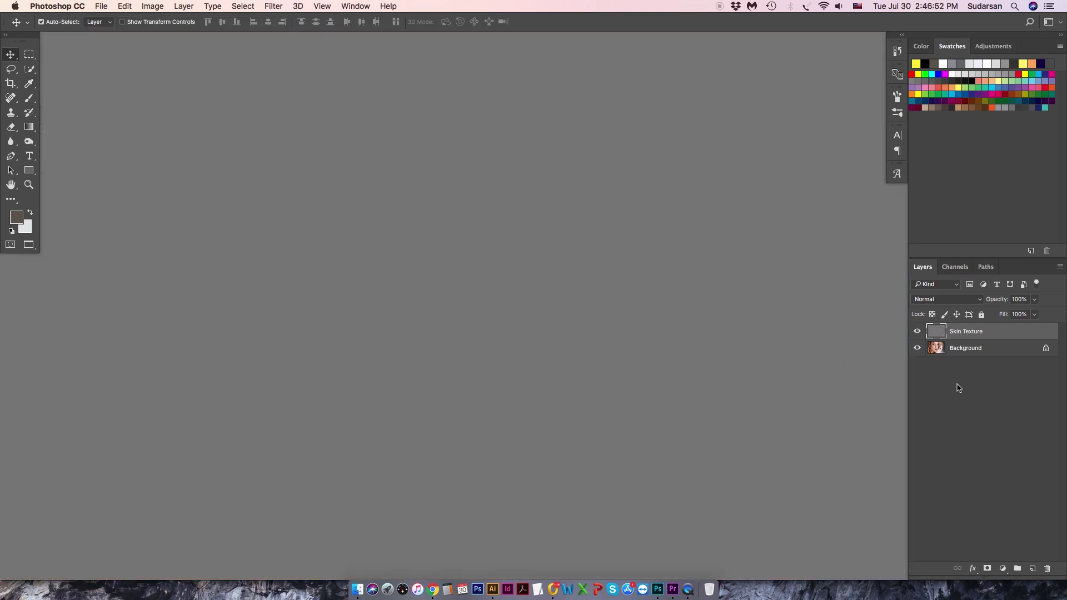
Step: Convert the Skin Texture layer into a smart object
{"action": "right_click", "coordinate": [966, 334]}
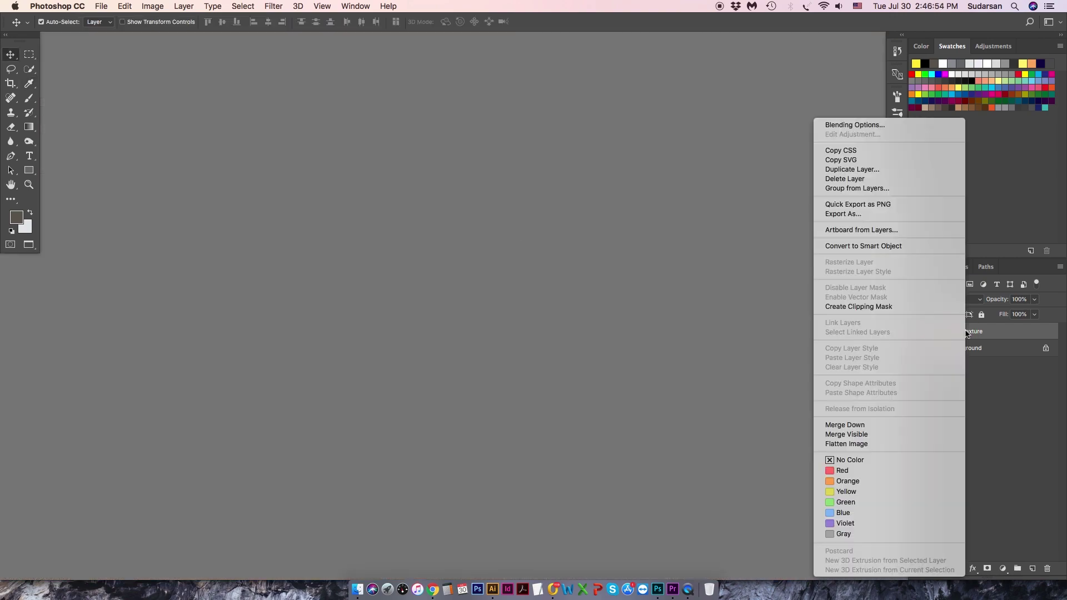
{"action": "left_click", "coordinate": [877, 247]}
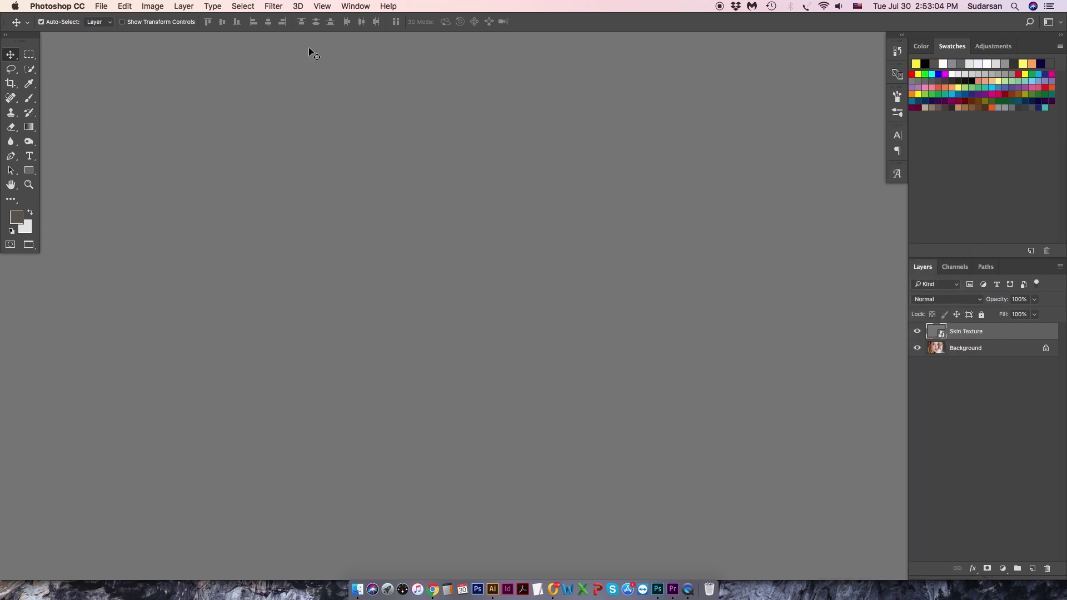
{"action": "left_click", "coordinate": [273, 5]}
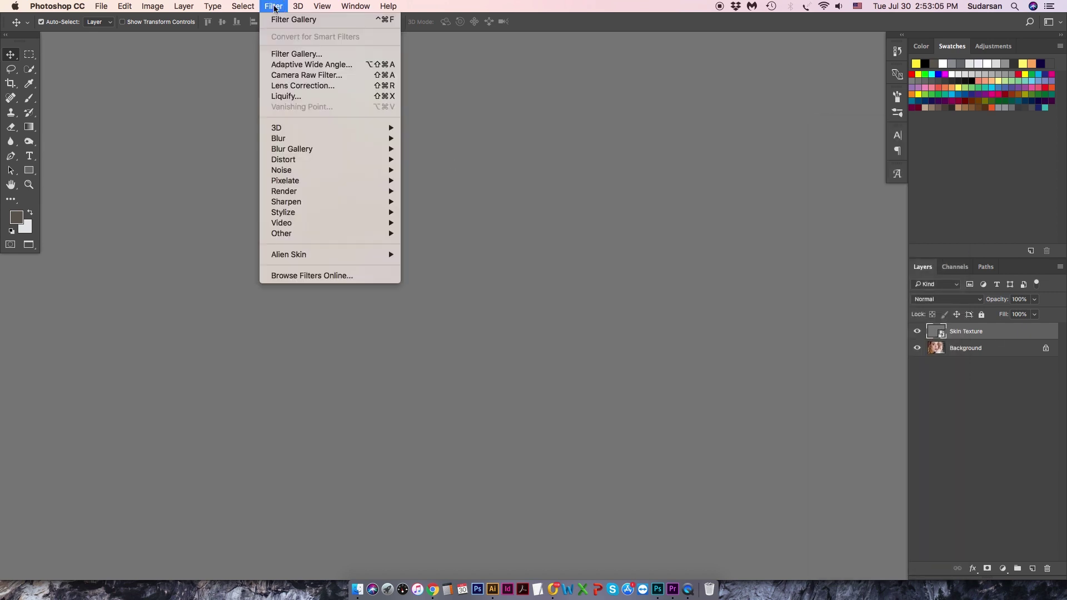
Step: Apply a Sandstone Texturizer lit from Top Right, then set the layer blend mode to Overlay
{"action": "left_click", "coordinate": [283, 54]}
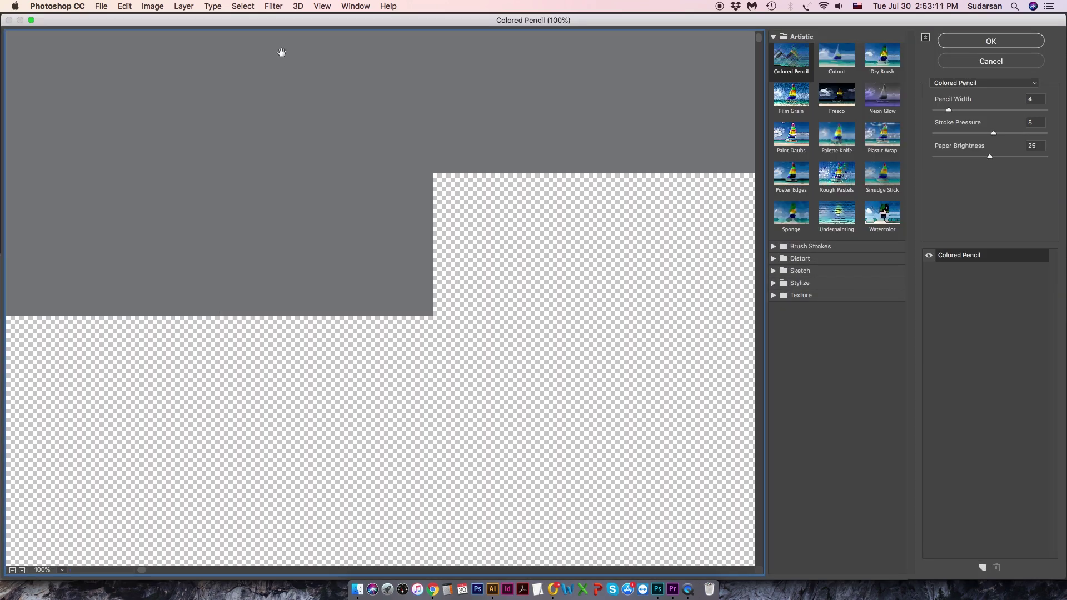
{"action": "left_click", "coordinate": [774, 37]}
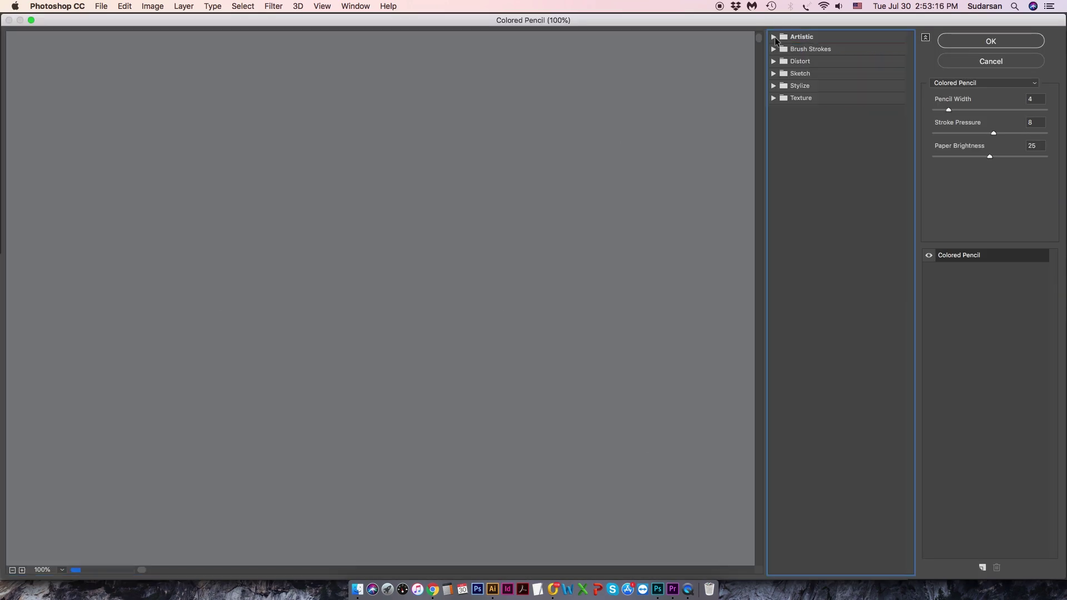
{"action": "left_click", "coordinate": [773, 99]}
{"action": "left_click", "coordinate": [885, 157]}
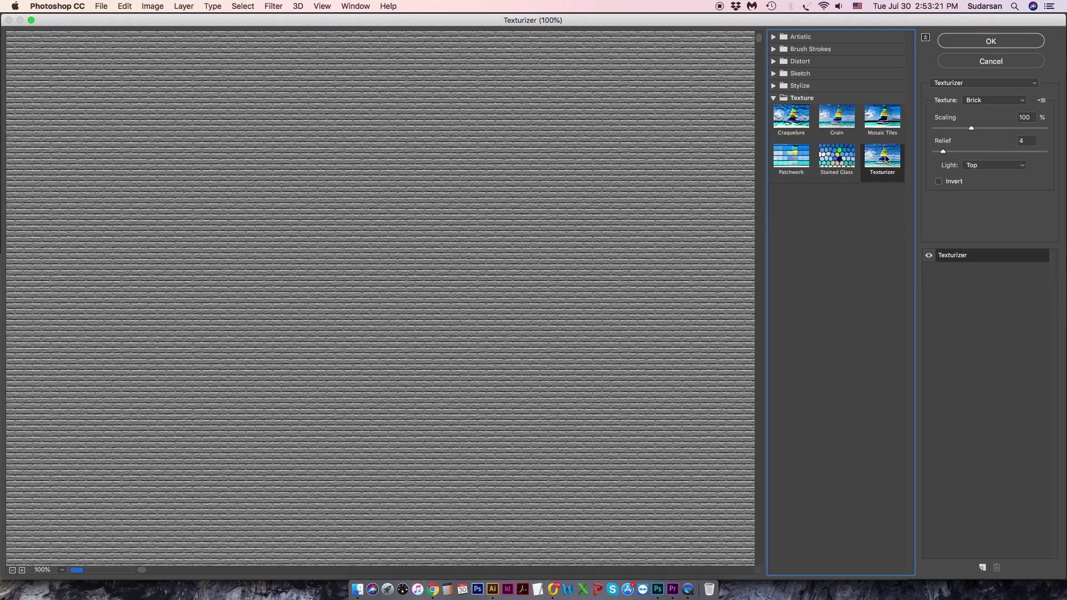
{"action": "left_click", "coordinate": [984, 101]}
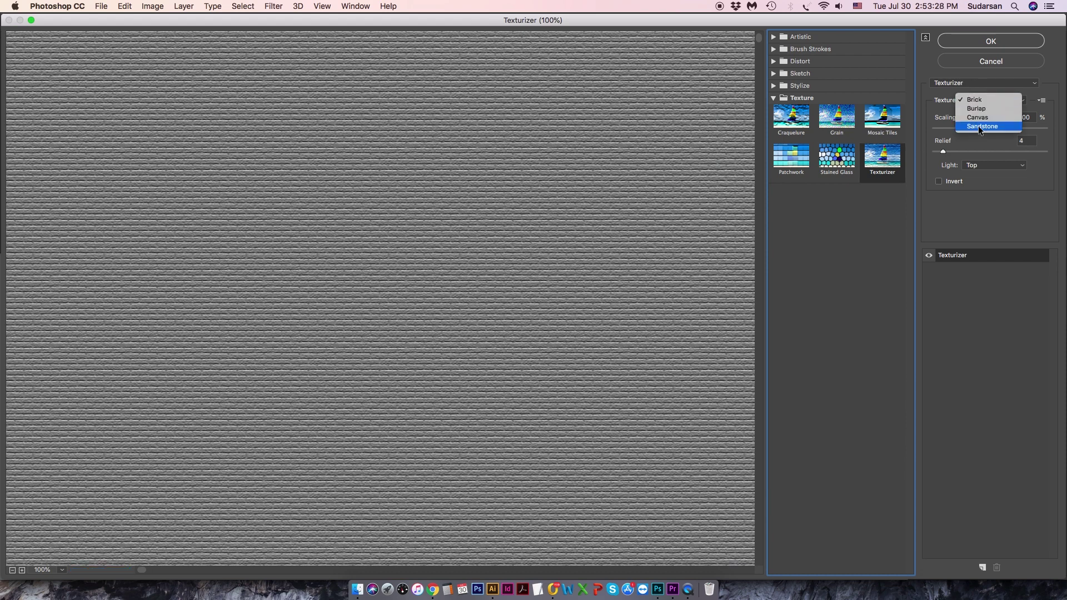
{"action": "left_click", "coordinate": [979, 126]}
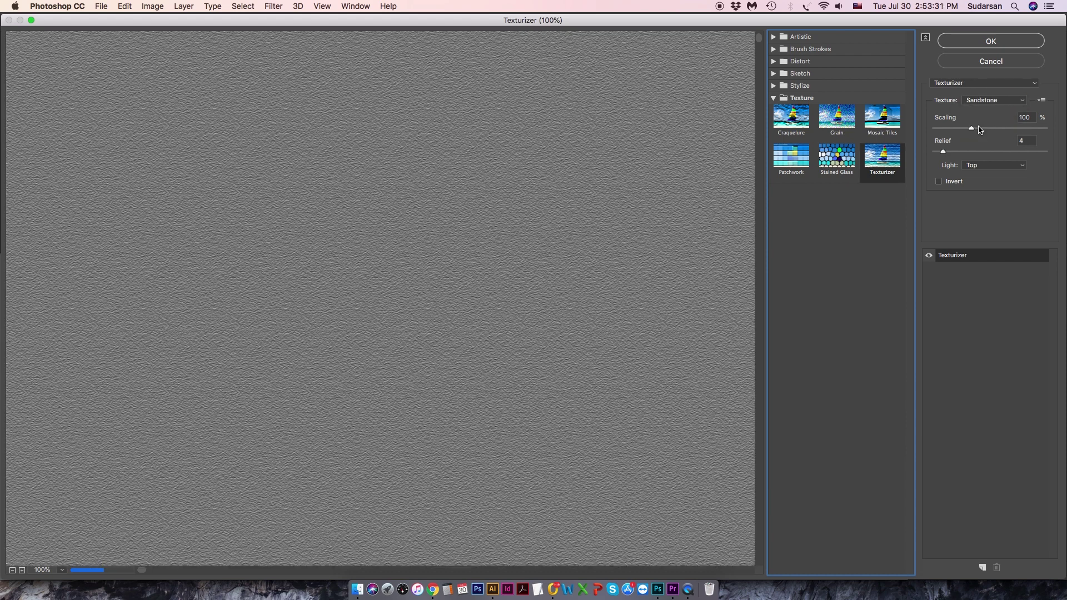
{"action": "left_click", "coordinate": [981, 166]}
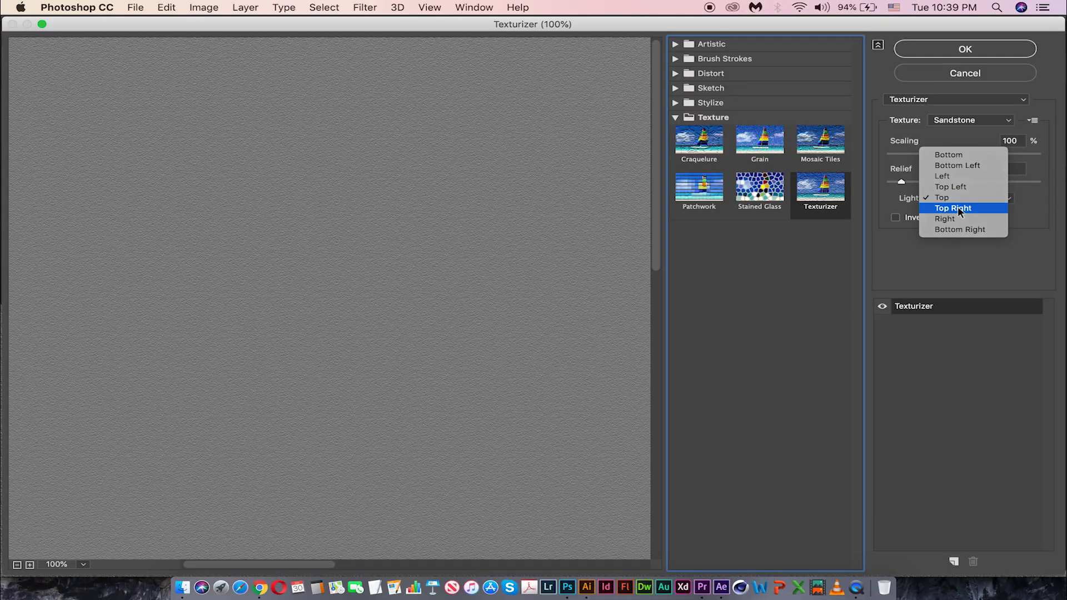
{"action": "left_click", "coordinate": [958, 210]}
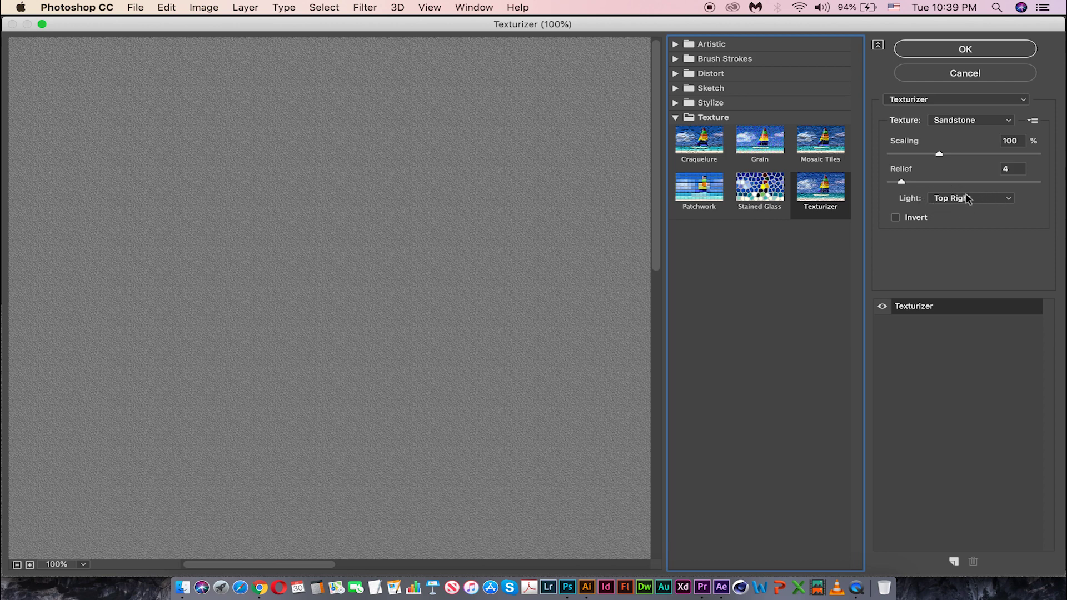
{"action": "left_click", "coordinate": [966, 50]}
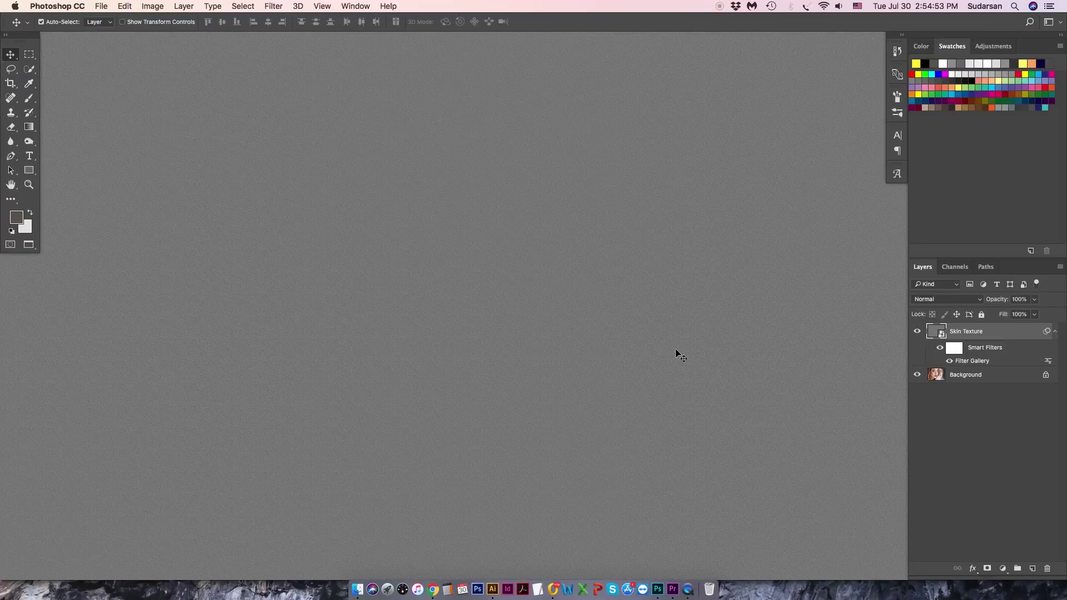
{"action": "left_click", "coordinate": [940, 301]}
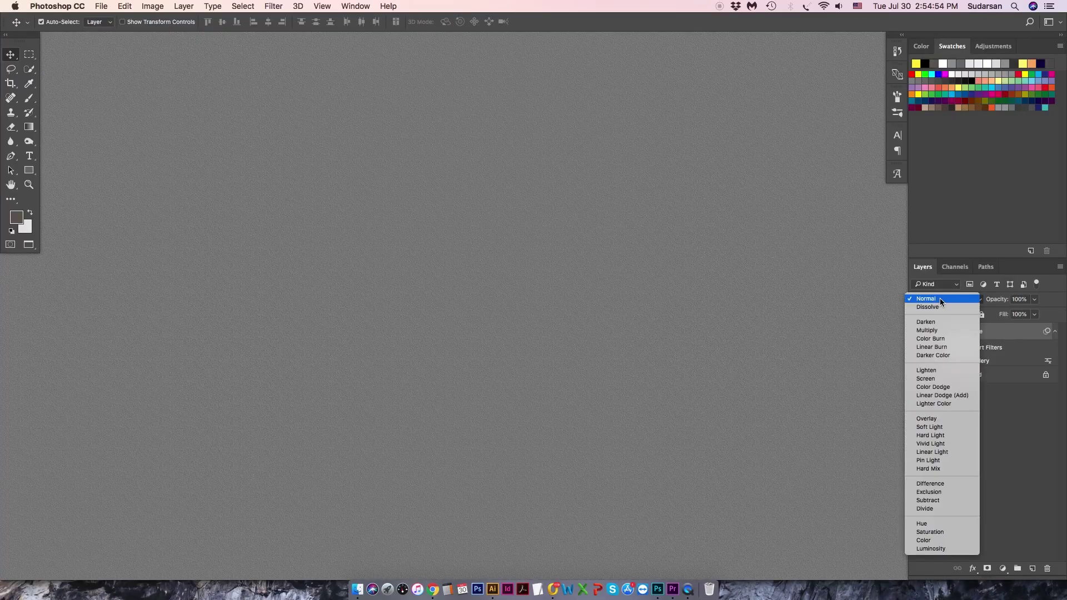
{"action": "left_click", "coordinate": [930, 419]}
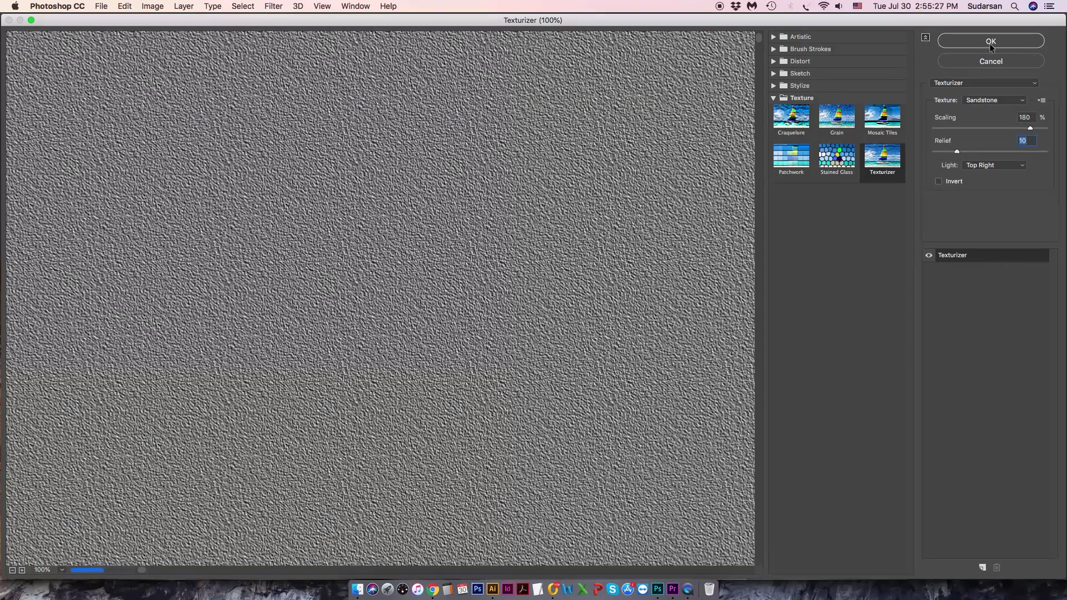
Step: Confirm the Sandstone Texturizer at 180% scaling with relief 10
{"action": "left_click", "coordinate": [991, 42]}
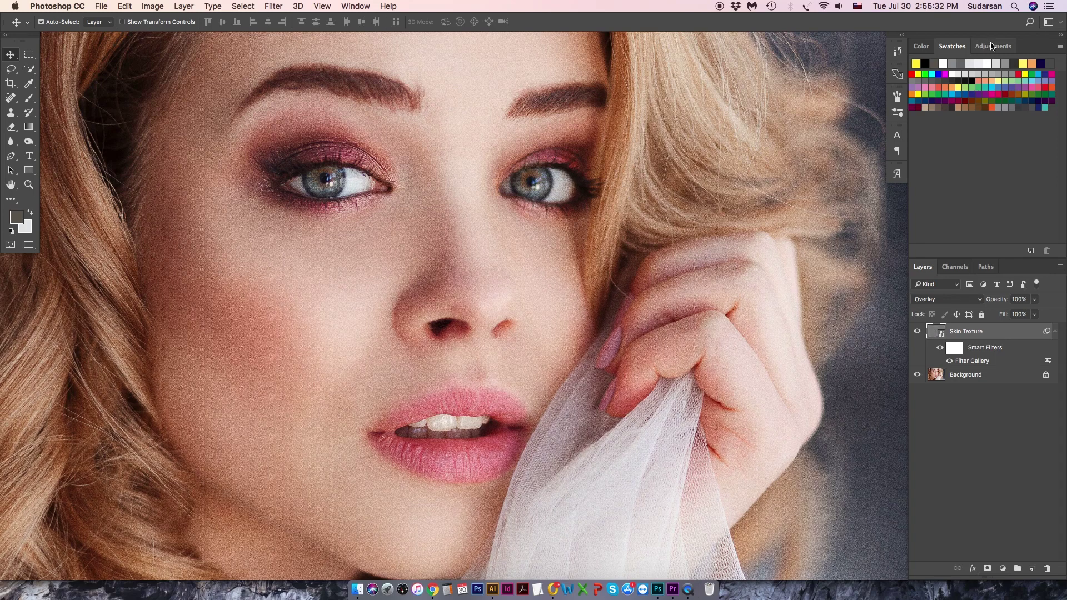
Step: Add a black hide-all mask and set the Brush to 25% opacity and flow
{"action": "left_click", "coordinate": [987, 569], "text": "alt"}
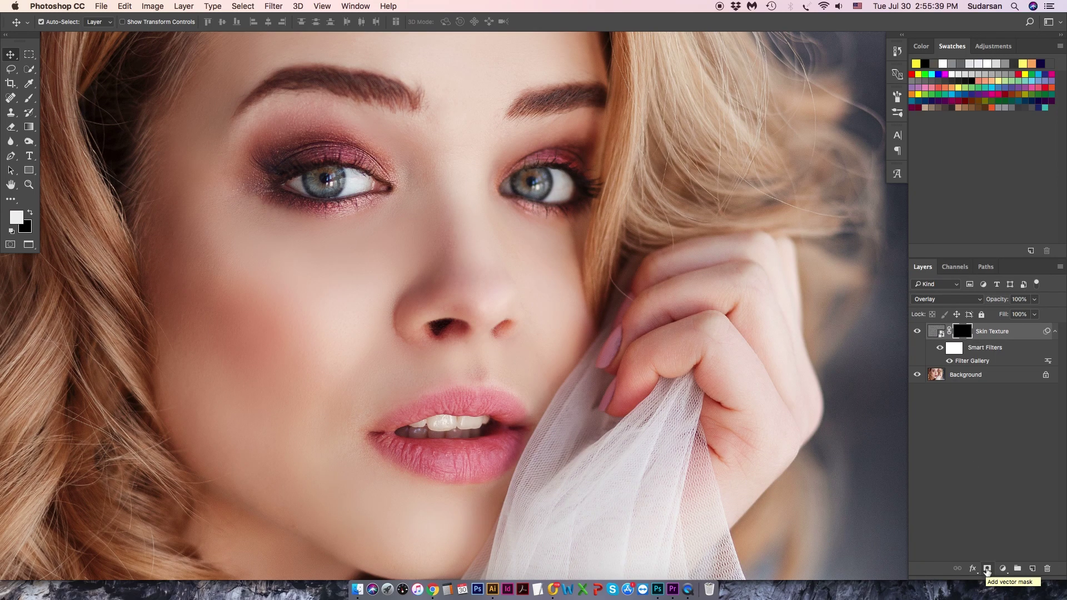
{"action": "key", "text": "b"}
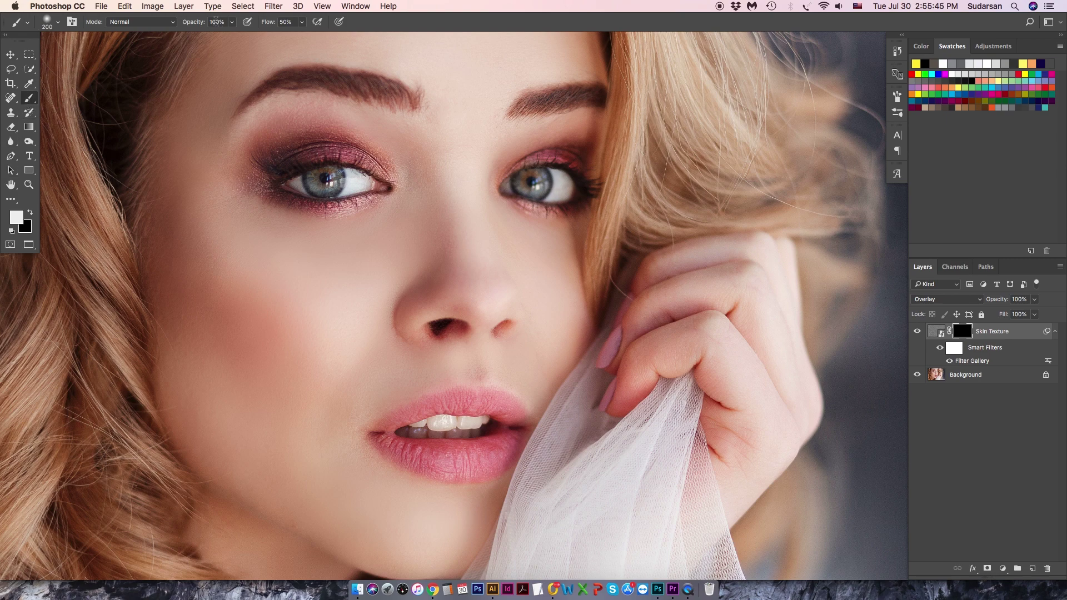
{"action": "left_click", "coordinate": [216, 23]}
{"action": "type", "text": "25"}
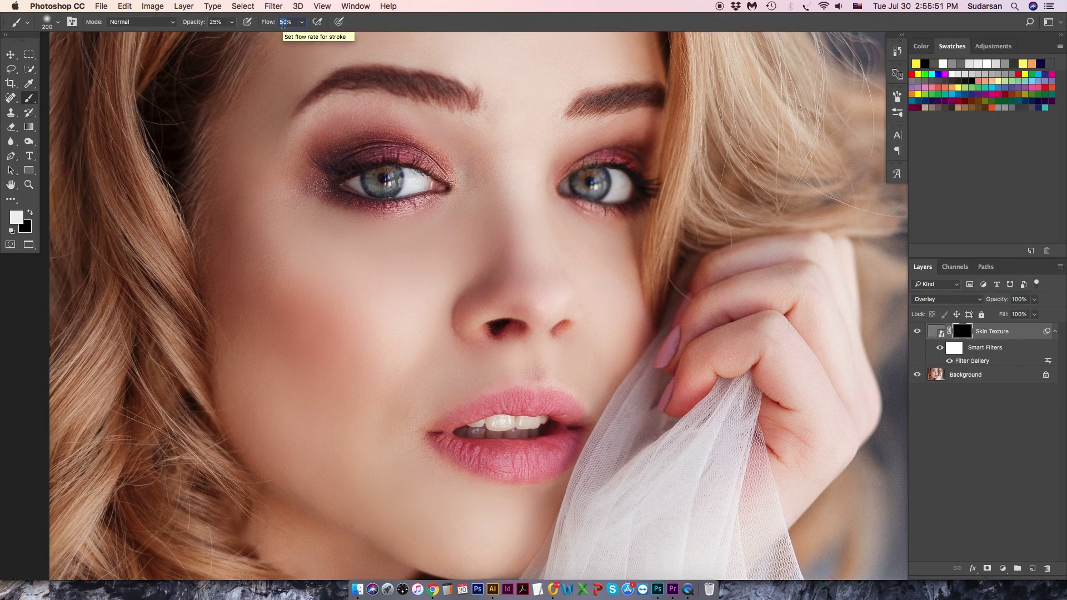
{"action": "type", "text": "3"}
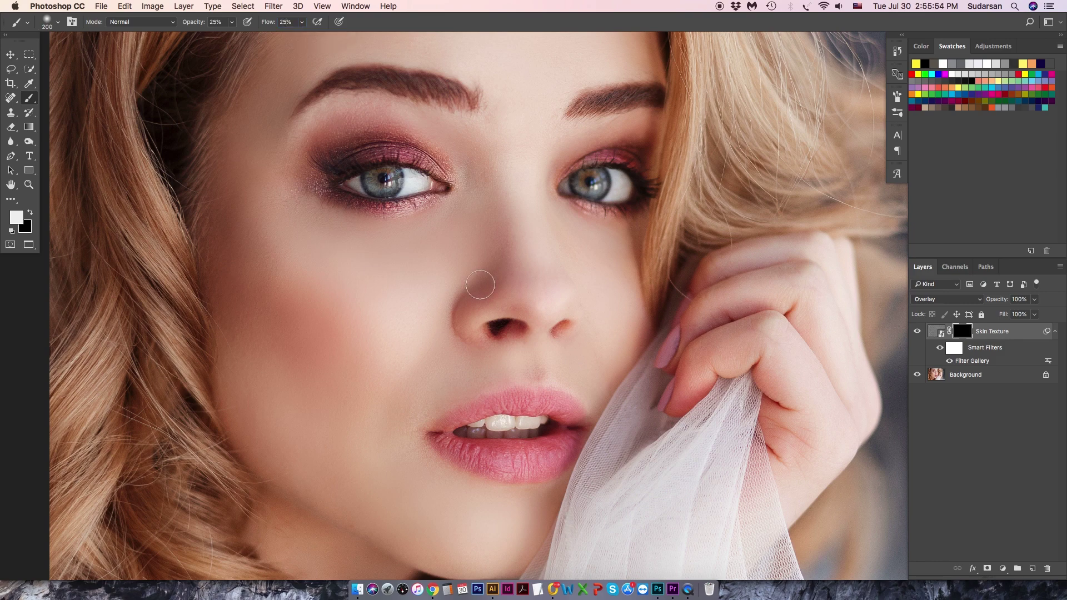
{"action": "key", "text": "ctrl+plus"}
Step: Brush white on the mask over the cheeks and toward the eyebrows to reveal the sandstone texture
{"action": "left_click_drag", "start_coordinate": [296, 307], "coordinate": [378, 277]}
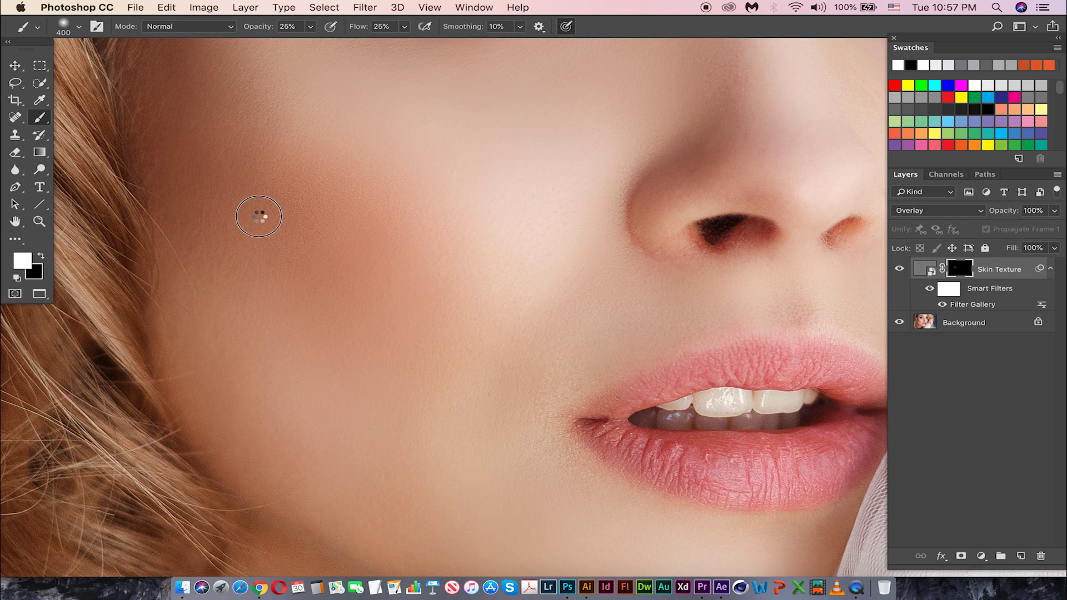
{"action": "scroll", "coordinate": [501, 357], "scroll_direction": "up", "scroll_amount": 2}
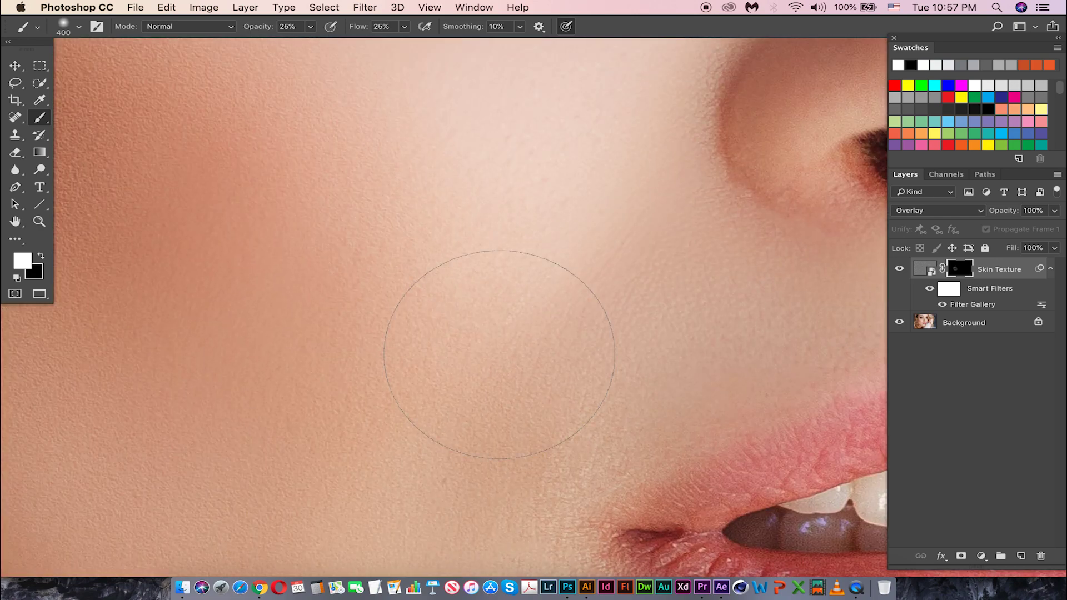
{"action": "mouse_move", "coordinate": [500, 358]}
{"action": "left_mouse_down"}
{"action": "mouse_move", "coordinate": [772, 401]}
{"action": "mouse_move", "coordinate": [386, 193]}
{"action": "left_mouse_up"}
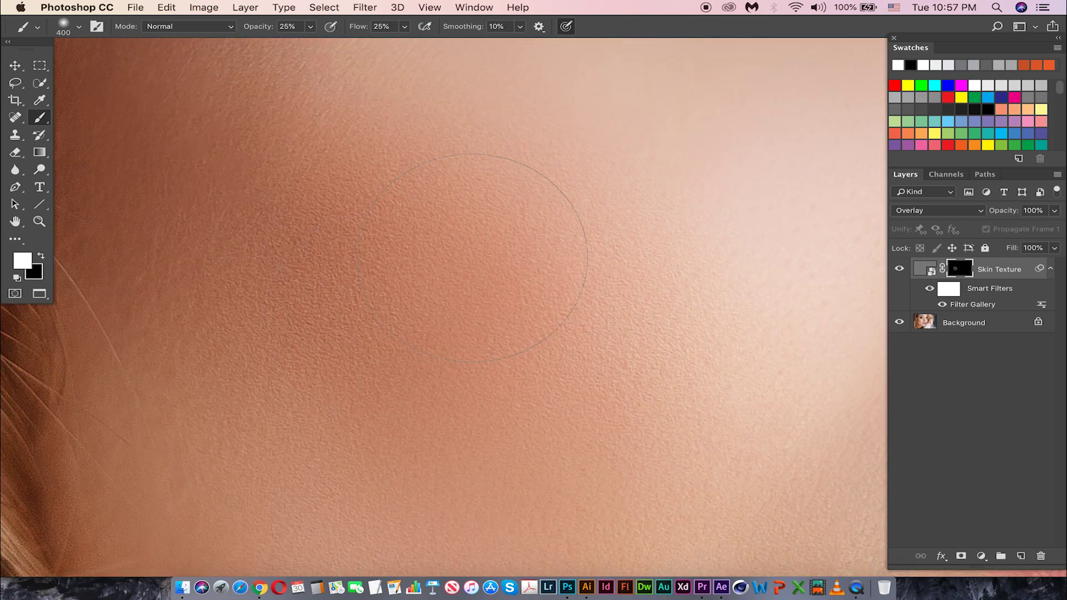
{"action": "scroll", "coordinate": [386, 193], "scroll_direction": "down", "scroll_amount": 2}
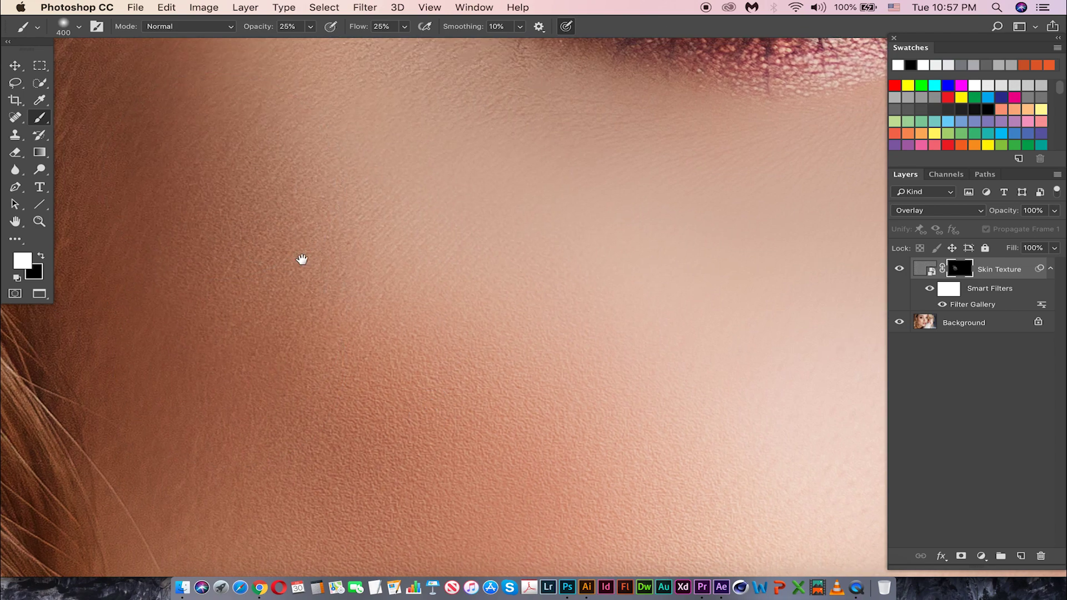
{"action": "scroll", "coordinate": [303, 257], "scroll_direction": "up", "scroll_amount": 2}
{"action": "scroll", "coordinate": [467, 351], "scroll_direction": "up", "scroll_amount": 2}
{"action": "scroll", "coordinate": [230, 210], "scroll_direction": "down", "scroll_amount": 2}
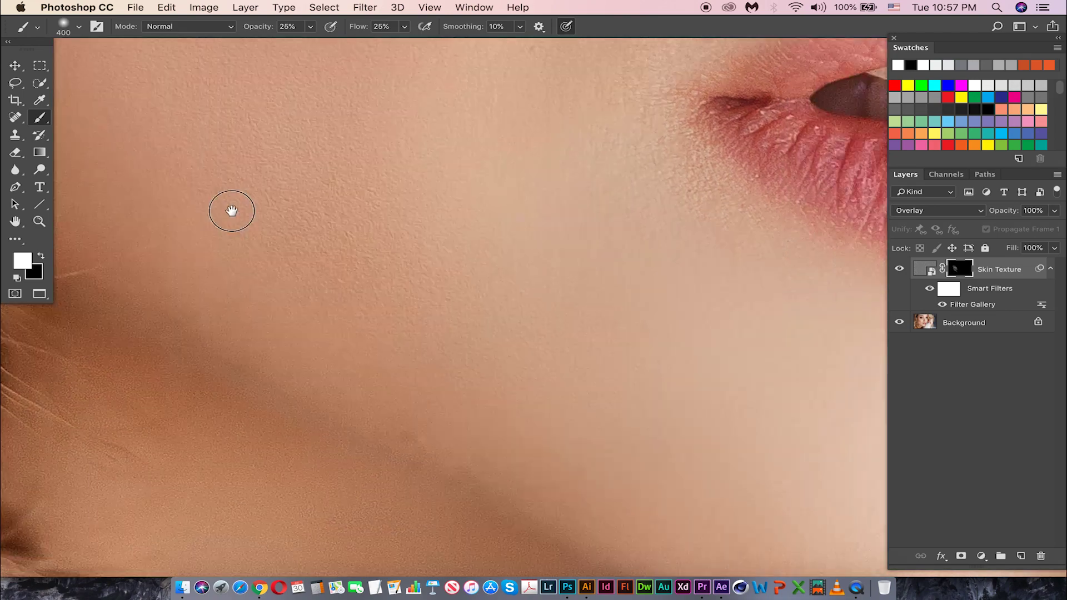
{"action": "scroll", "coordinate": [589, 372], "scroll_direction": "up", "scroll_amount": 3}
{"action": "scroll", "coordinate": [589, 373], "scroll_direction": "down", "scroll_amount": 2}
{"action": "scroll", "coordinate": [545, 387], "scroll_direction": "up", "scroll_amount": 2}
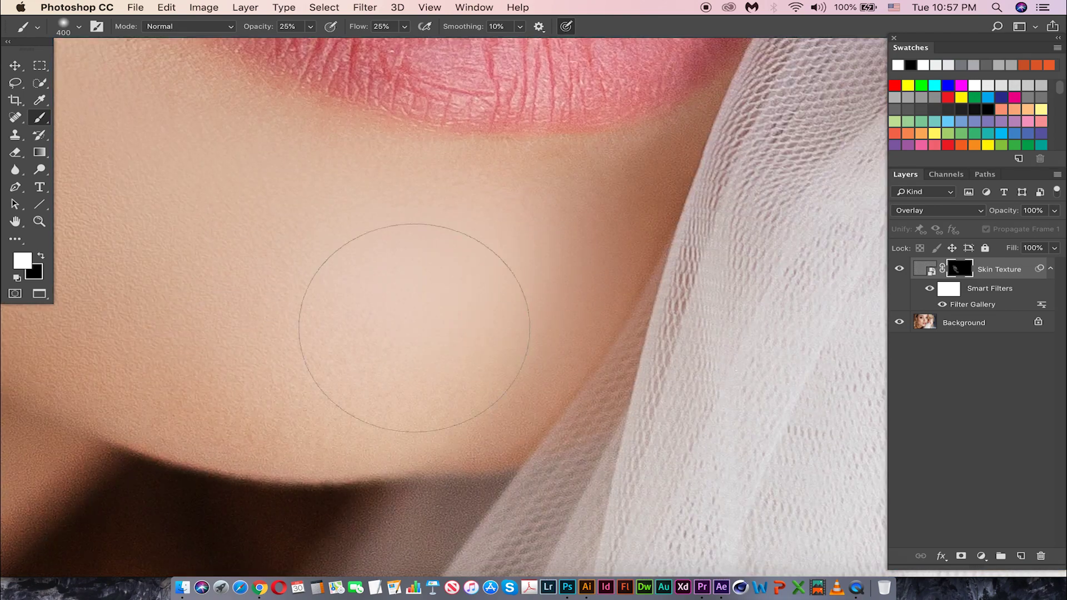
{"action": "scroll", "coordinate": [239, 453], "scroll_direction": "down", "scroll_amount": 2}
{"action": "scroll", "coordinate": [667, 357], "scroll_direction": "up", "scroll_amount": 2}
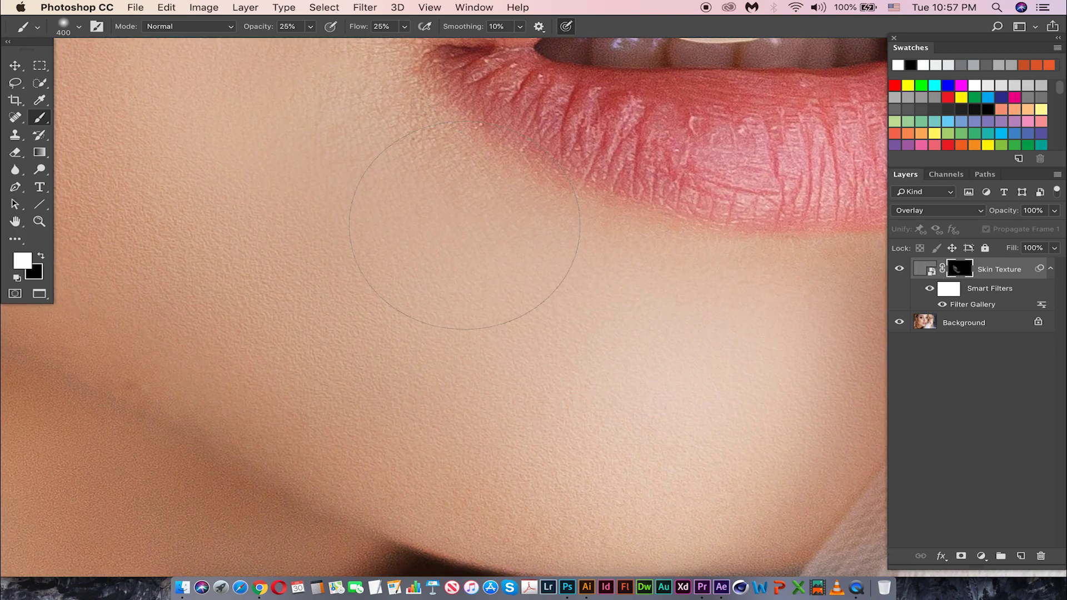
{"action": "scroll", "coordinate": [681, 284], "scroll_direction": "up", "scroll_amount": 2}
{"action": "left_click_drag", "start_coordinate": [682, 283], "coordinate": [702, 294]}
{"action": "left_click_drag", "start_coordinate": [380, 168], "coordinate": [533, 209]}
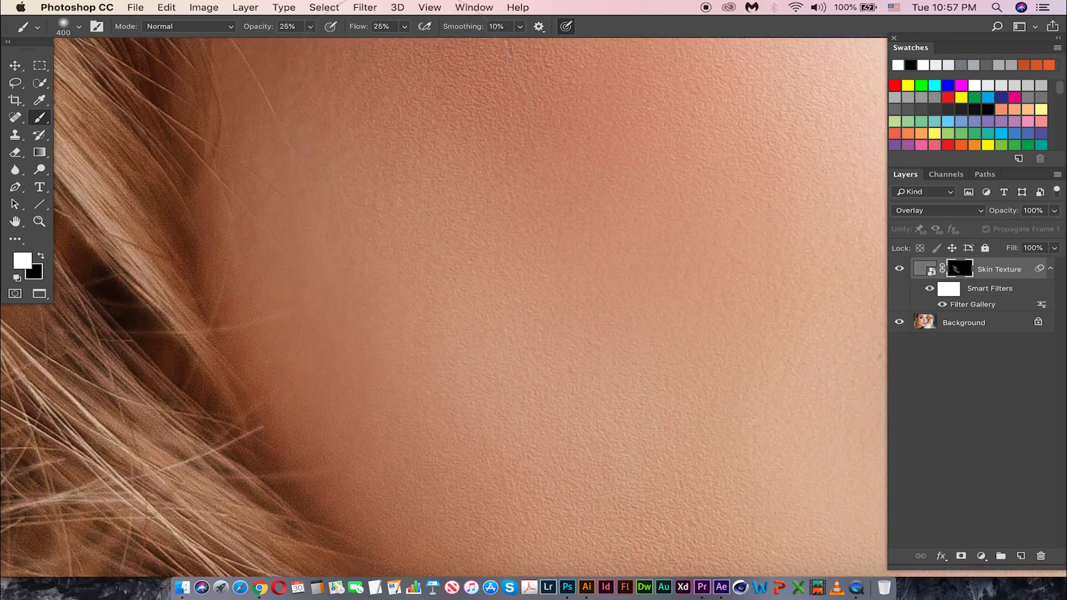
{"action": "scroll", "coordinate": [375, 392], "scroll_direction": "down", "scroll_amount": 2}
{"action": "scroll", "coordinate": [500, 319], "scroll_direction": "up", "scroll_amount": 2}
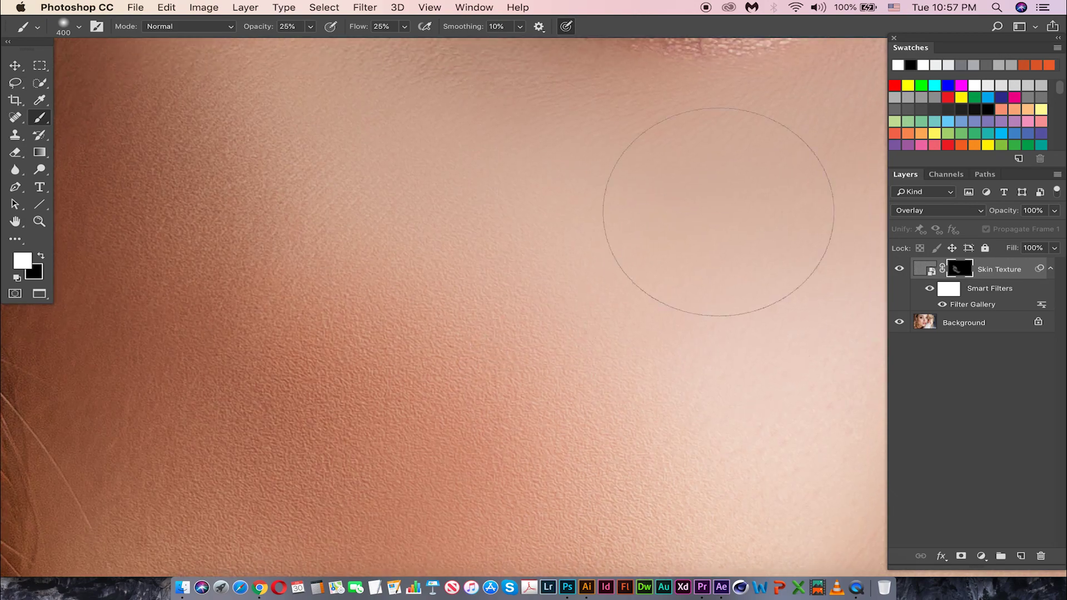
{"action": "scroll", "coordinate": [481, 203], "scroll_direction": "down", "scroll_amount": 2}
{"action": "mouse_move", "coordinate": [334, 369]}
{"action": "left_mouse_down"}
{"action": "mouse_move", "coordinate": [438, 359]}
{"action": "mouse_move", "coordinate": [397, 578]}
{"action": "left_mouse_up"}
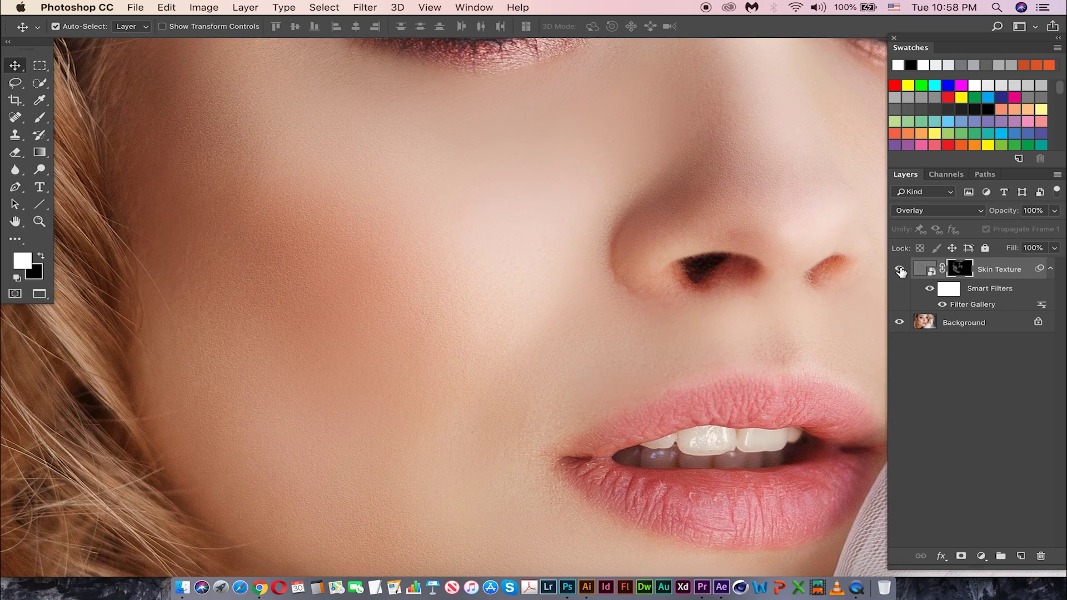
{"action": "left_click", "coordinate": [899, 268]}
{"action": "left_click", "coordinate": [899, 269]}
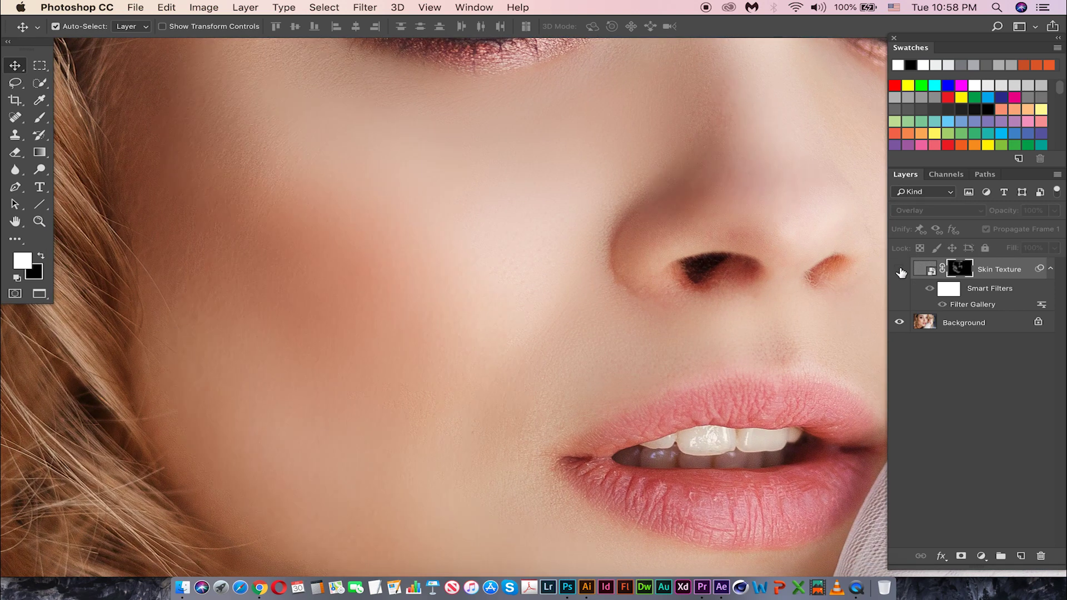
{"action": "left_click", "coordinate": [900, 269]}
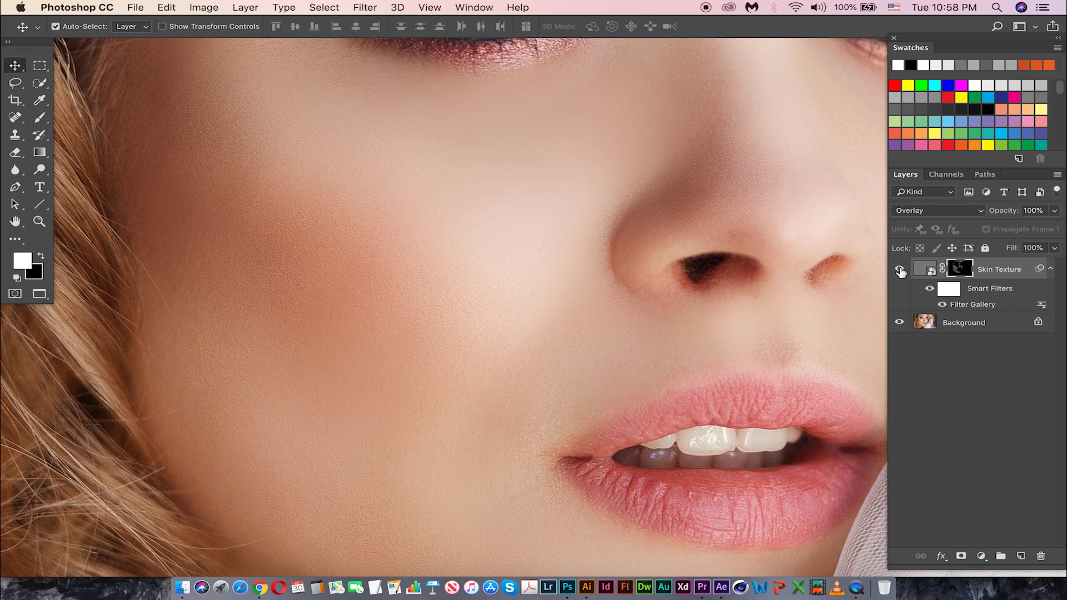